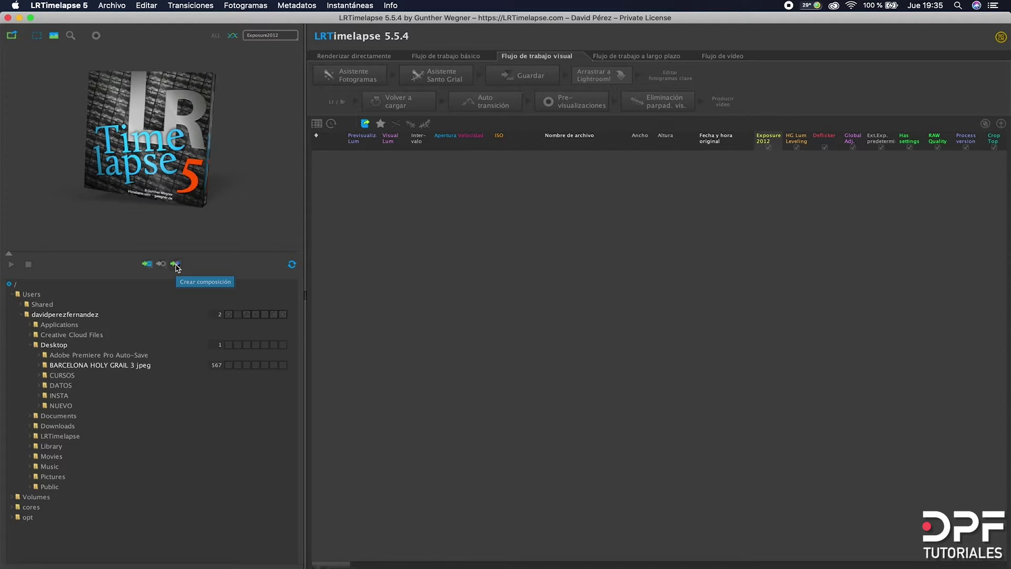
Open the composition creator and choose the Desktop folder "BARCELONA HOLY GRAIL 3 jpeg" as the source sequence
click(176, 265)
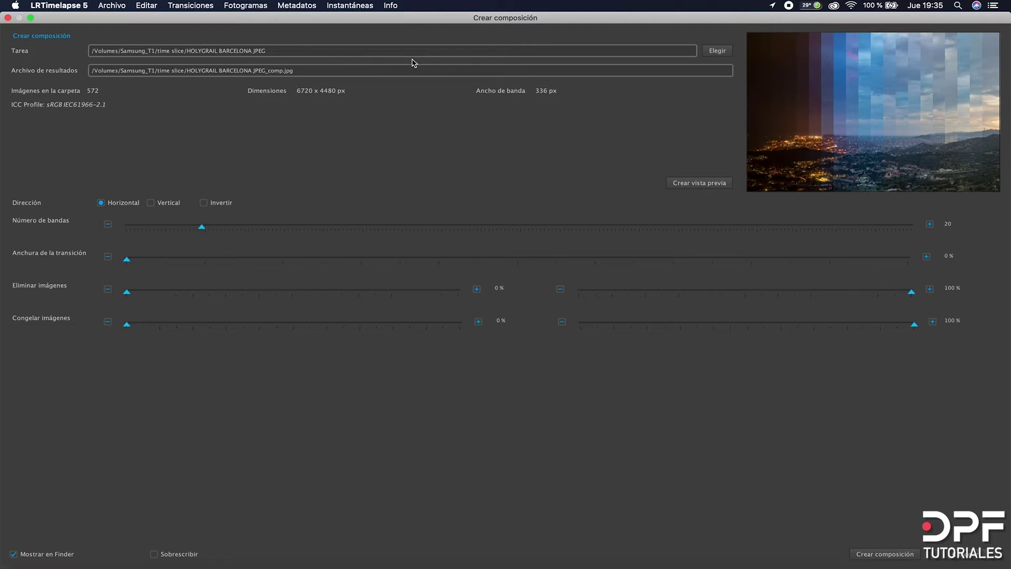
click(717, 56)
click(388, 135)
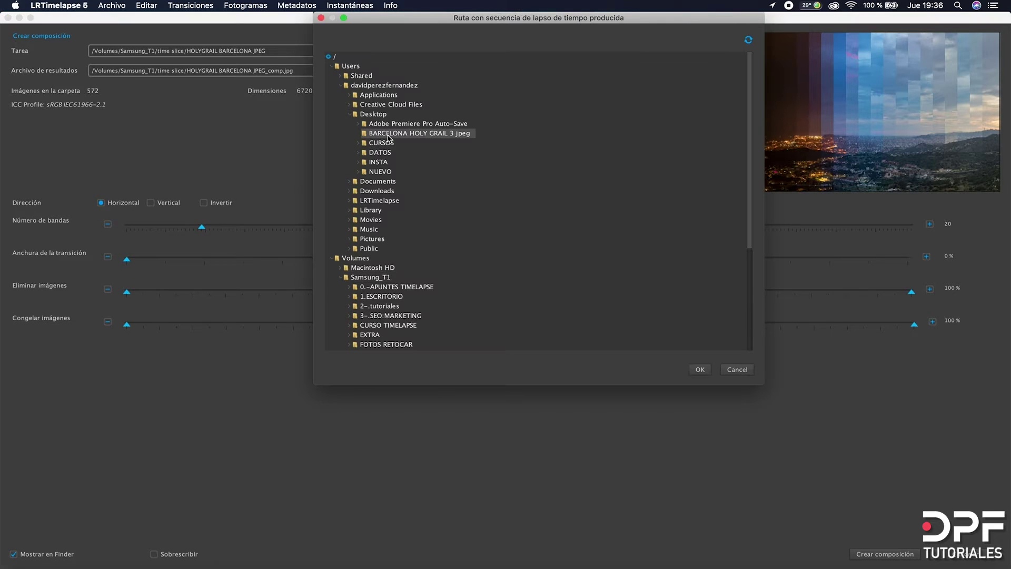
click(701, 370)
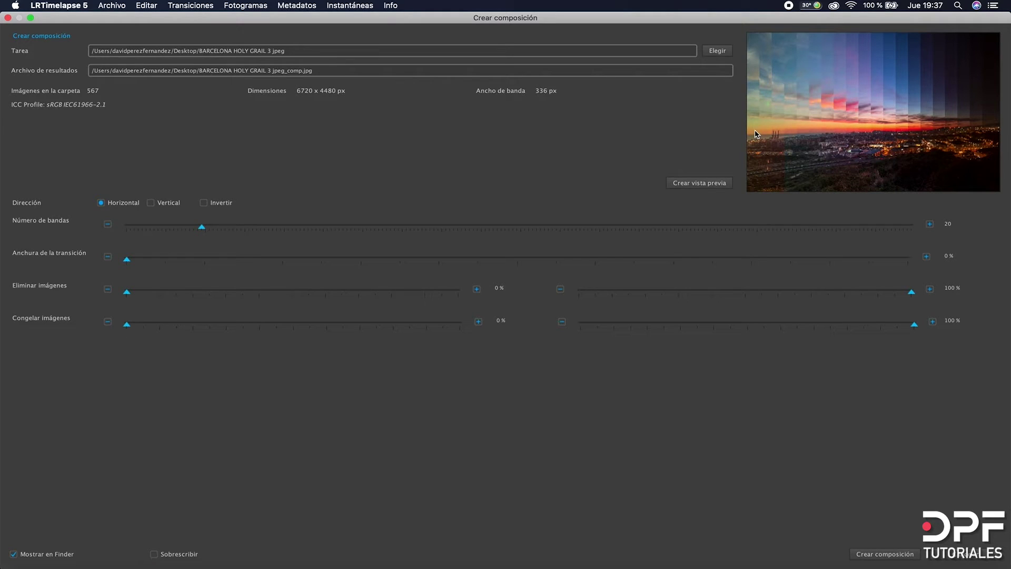
Preview the composition with 50 bands, reduce the number of bands to 25 and regenerate the preview
drag(202, 228, 321, 230)
click(710, 184)
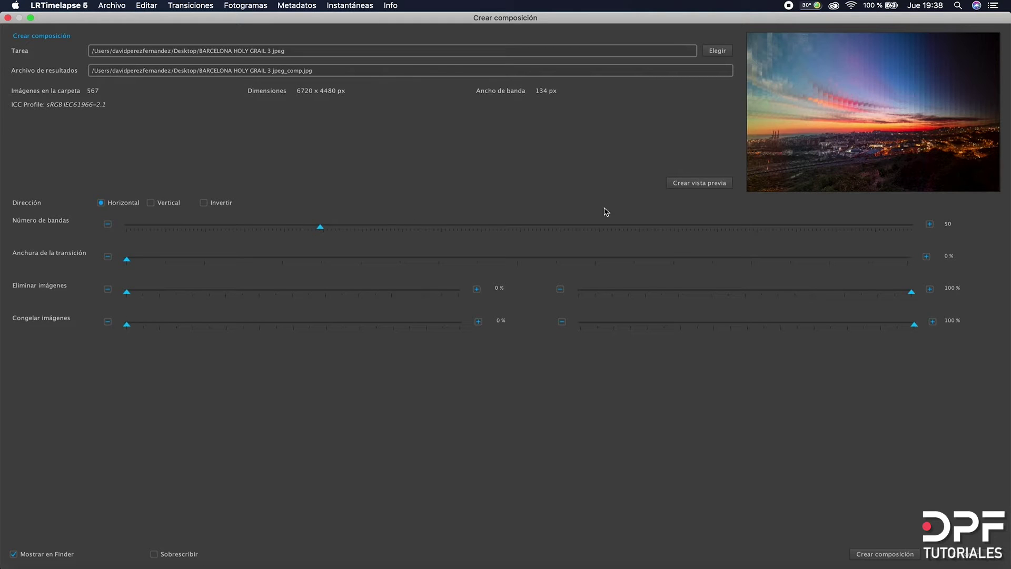
drag(319, 227, 220, 222)
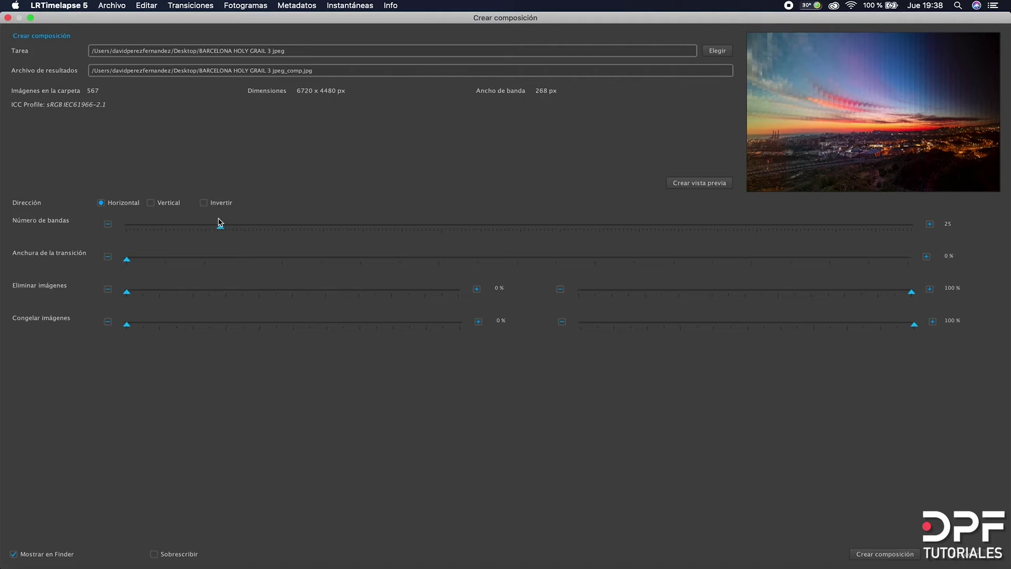
click(679, 184)
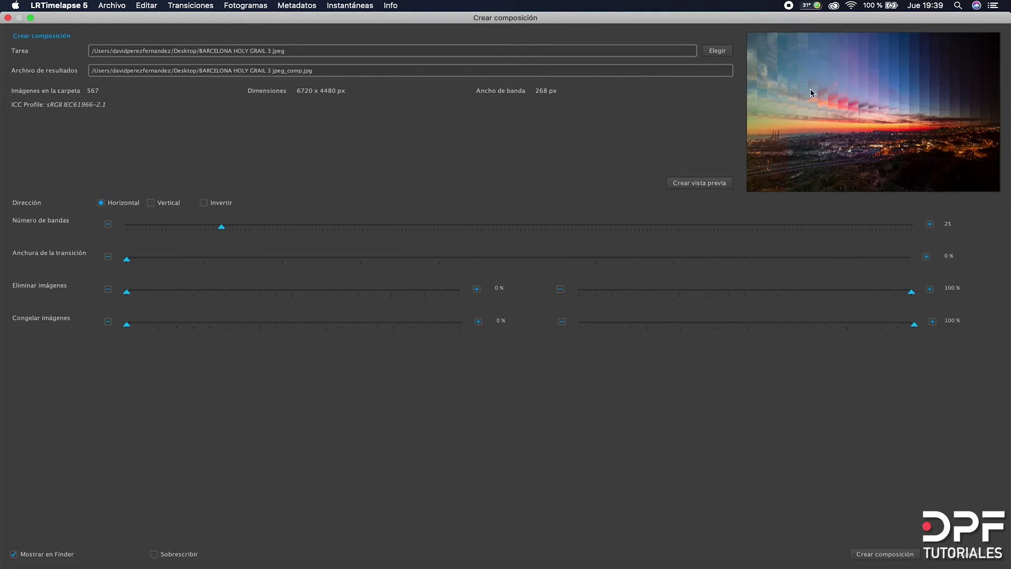
Try the vertical band direction in a preview and restore the horizontal direction with a fresh preview
click(150, 203)
click(696, 188)
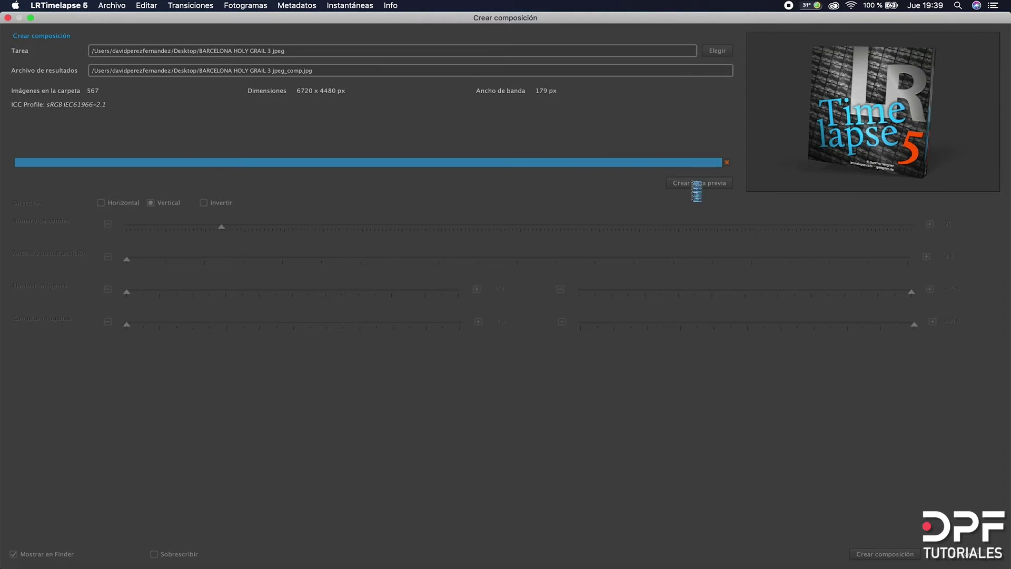
click(103, 203)
click(700, 184)
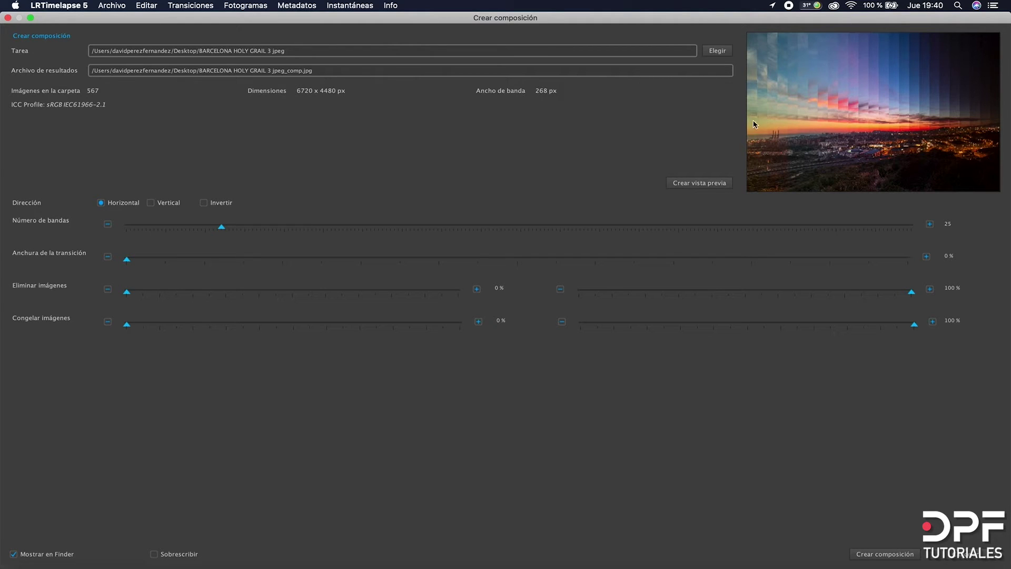
Try inverting the band order in a preview, switch the inversion off and preview the composition again
click(202, 204)
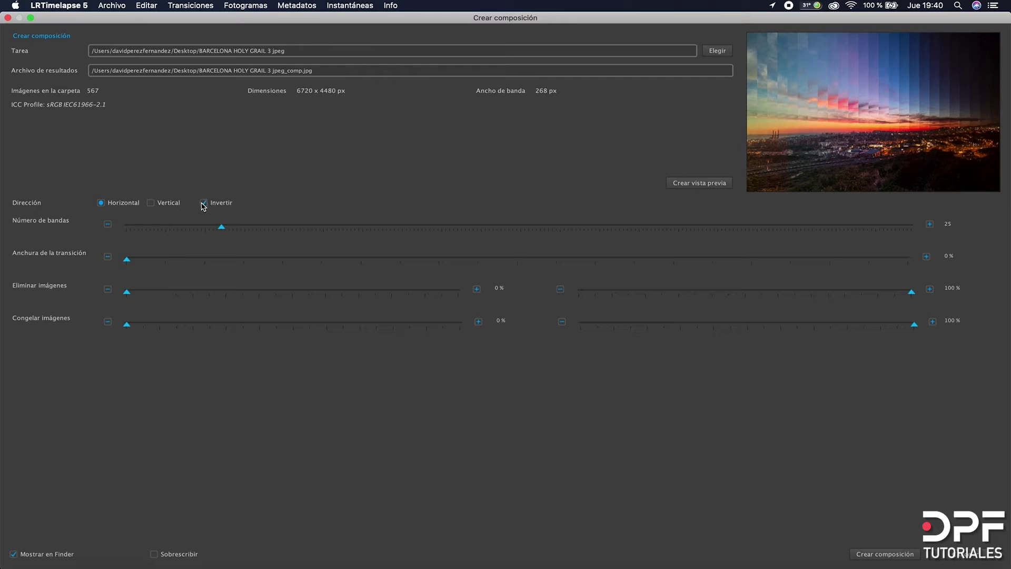
click(705, 185)
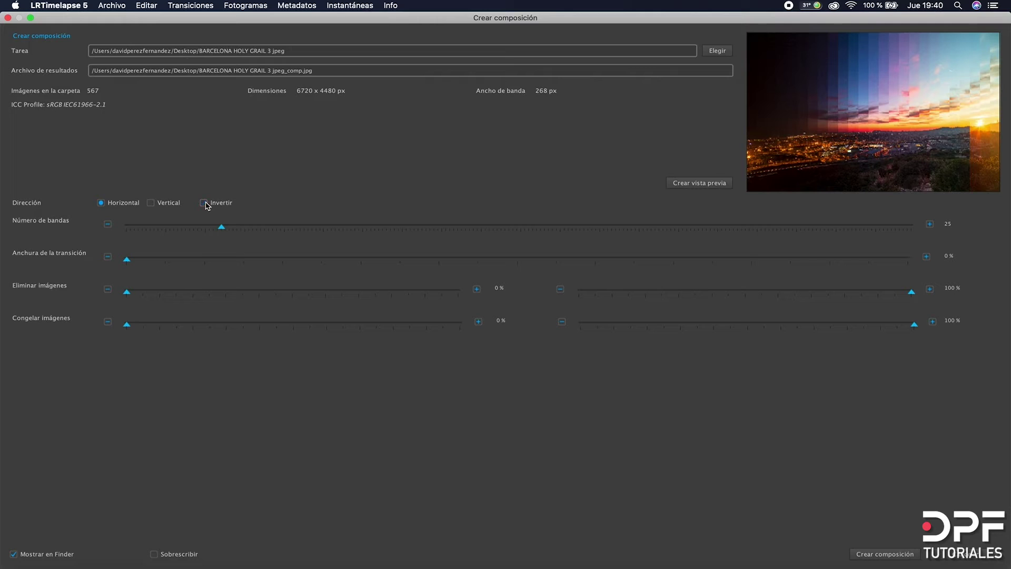
click(699, 185)
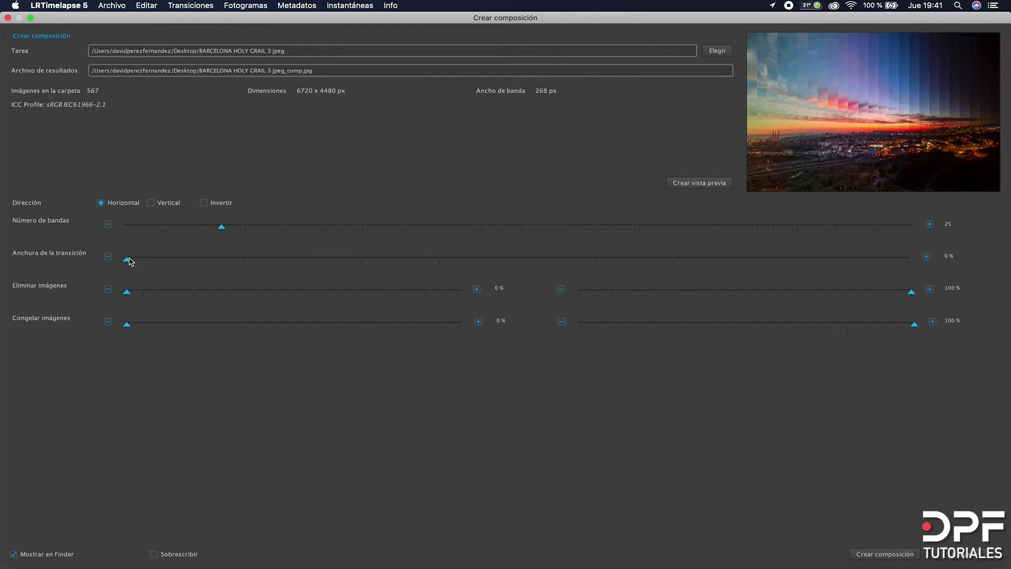
Preview the composition with transition widths of 30% and 100%, and return the transition width to 0%
drag(127, 262, 295, 264)
drag(330, 265, 363, 269)
click(687, 185)
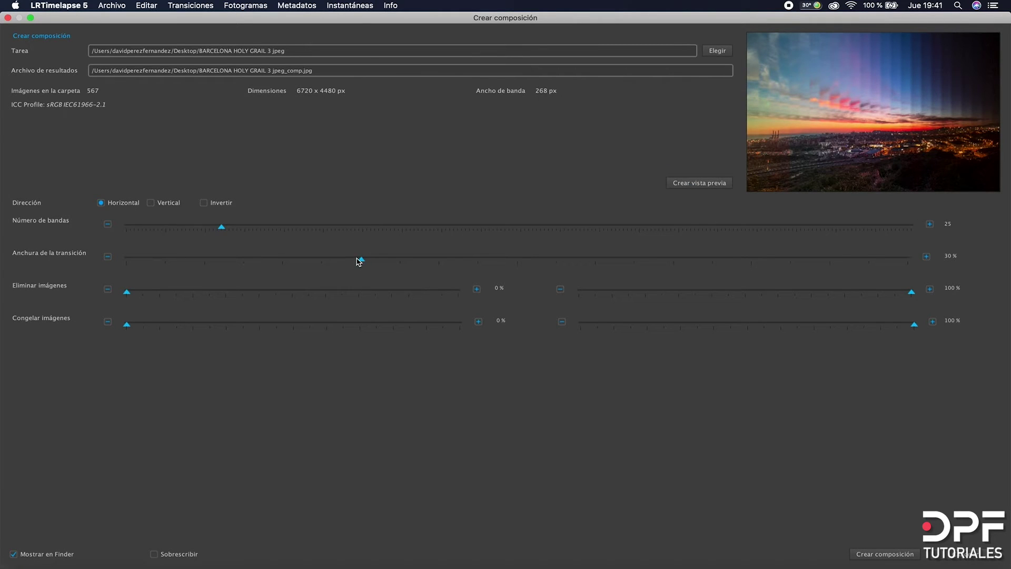
drag(362, 260, 935, 332)
click(709, 184)
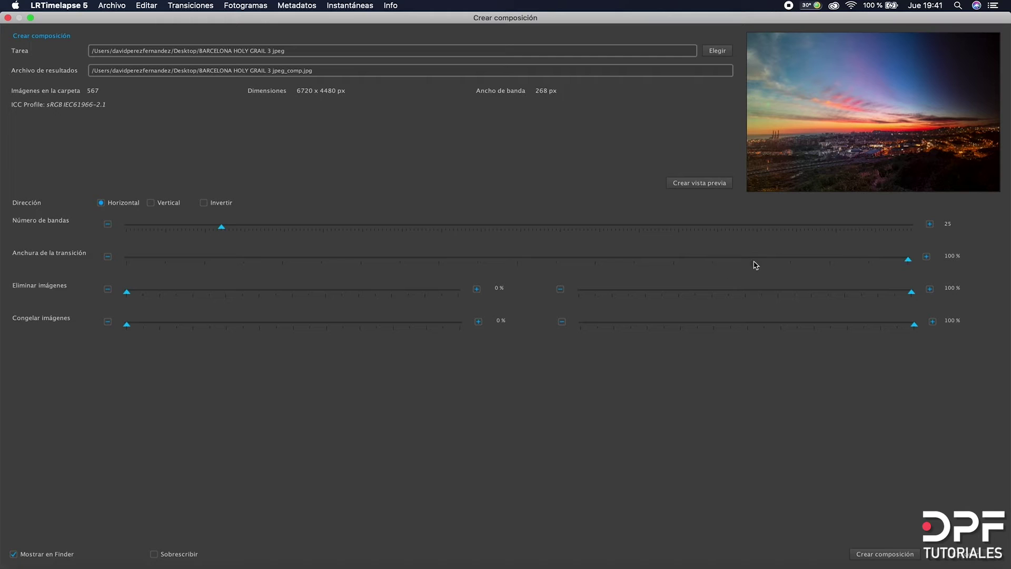
drag(908, 260, 31, 251)
click(673, 185)
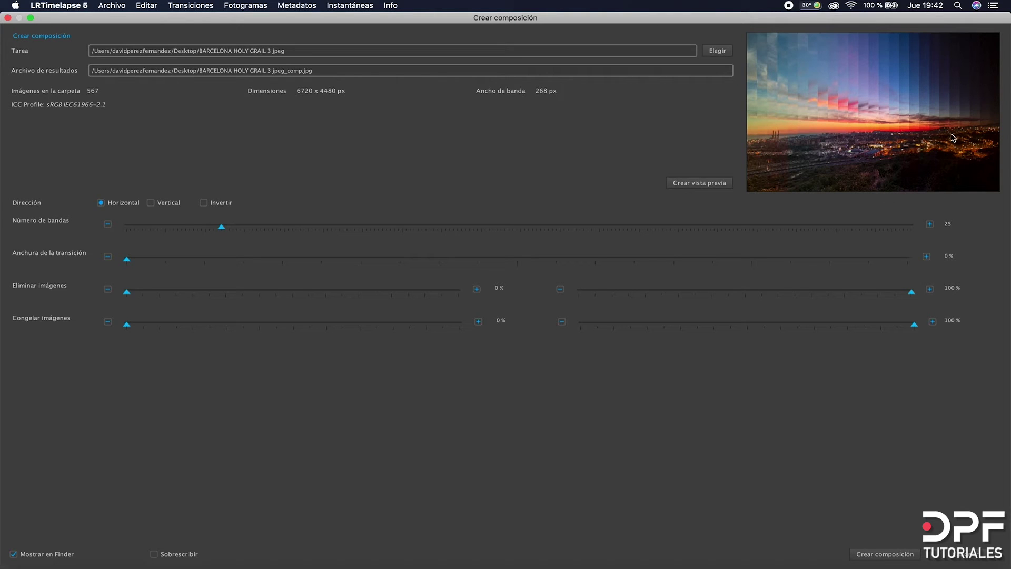
Trim the images used to the 20% to 80% range of the sequence, previewing the composition after each adjustment
drag(912, 294, 845, 294)
click(724, 184)
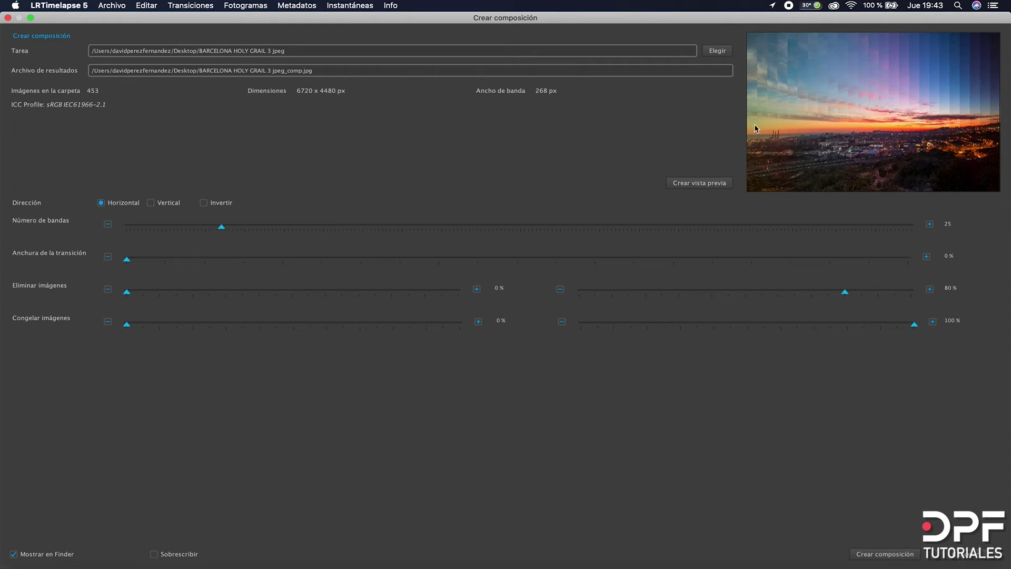
drag(128, 293, 160, 295)
click(683, 184)
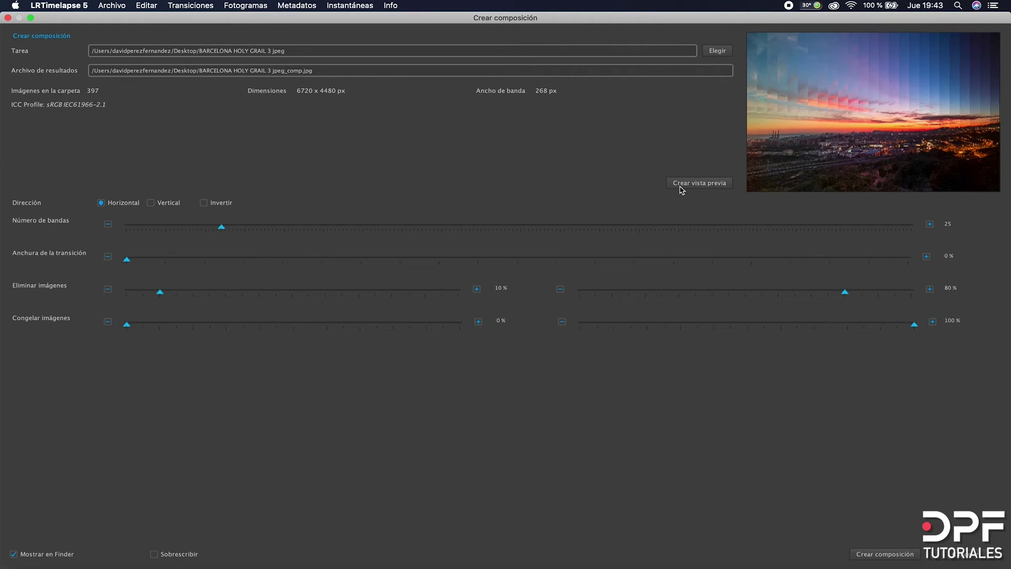
click(194, 297)
click(694, 184)
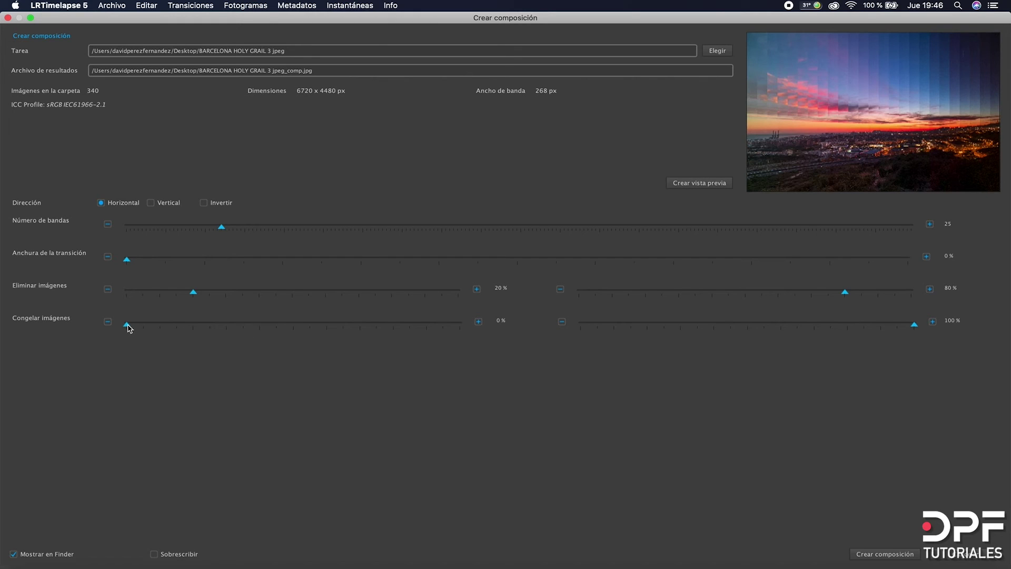
Try freezing images at the start at 10% in a preview, and reset the freeze to 0% with a fresh preview
drag(128, 328, 162, 329)
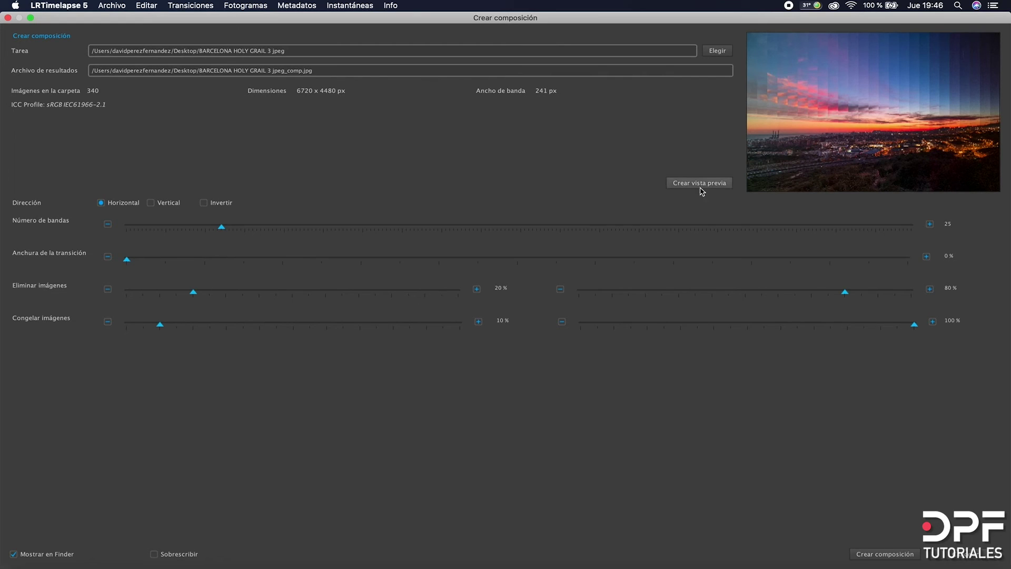
click(673, 185)
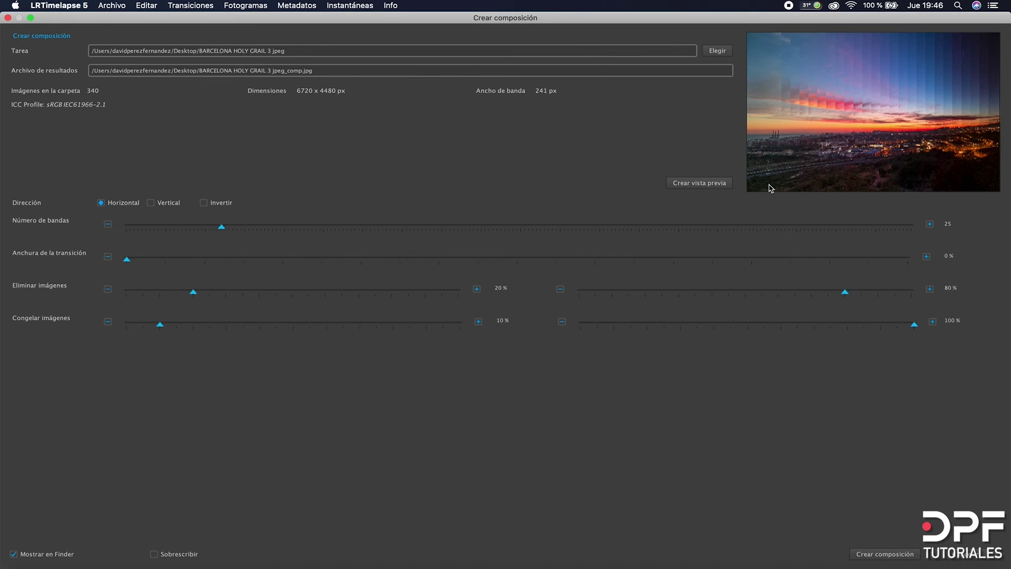
drag(160, 325, 102, 328)
click(698, 185)
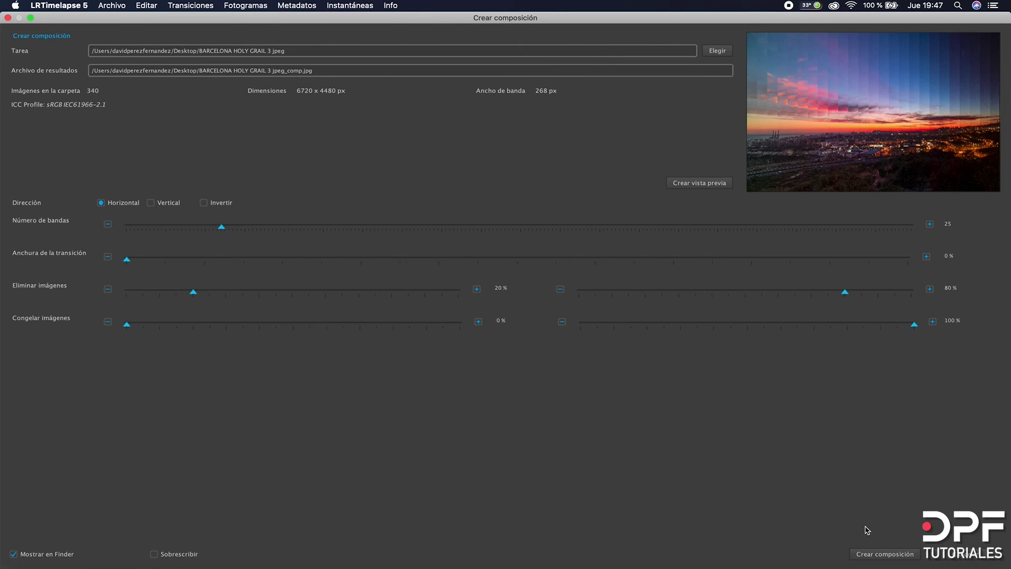
Generate the final composition with the current band and image-range settings
click(872, 554)
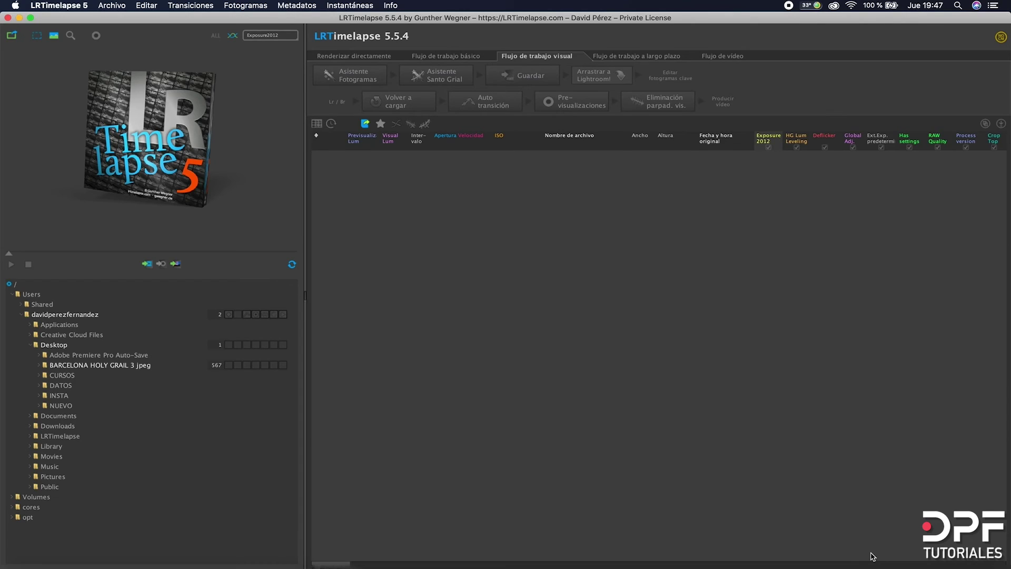